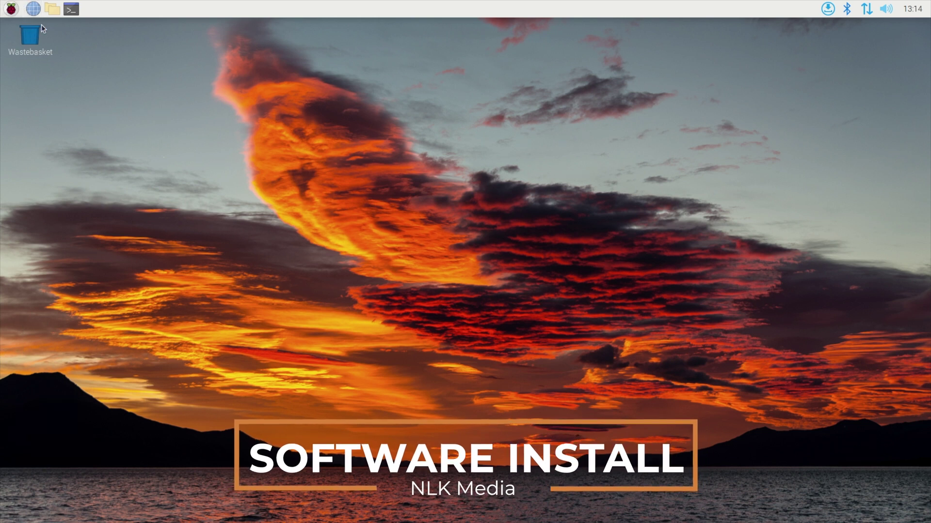
# Open a terminal with enlarged text and refresh package lists with sudo apt update
pyautogui.click(74, 10)
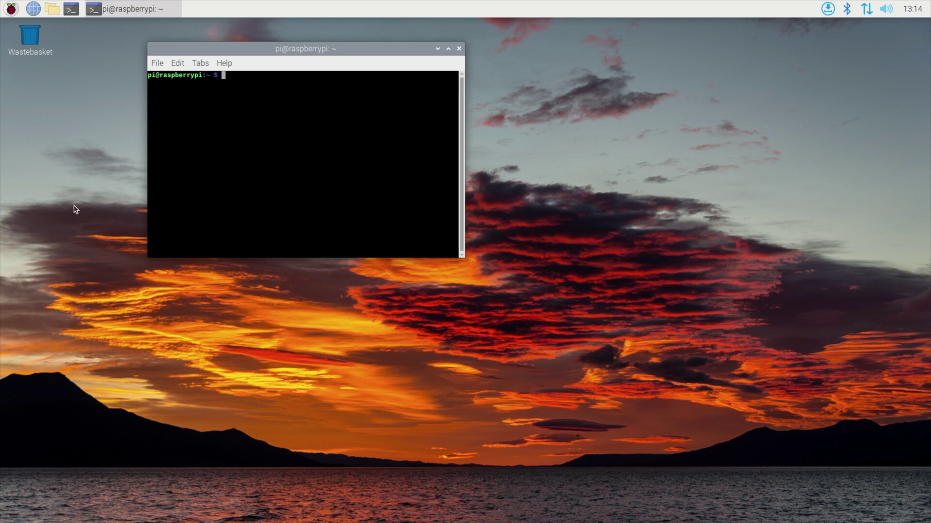
pyautogui.hotkey('ctrl', '+')
pyautogui.hotkey('ctrl', '+')
pyautogui.hotkey('ctrl', '+')
pyautogui.hotkey('ctrl', '+')
pyautogui.hotkey('ctrl', '+')
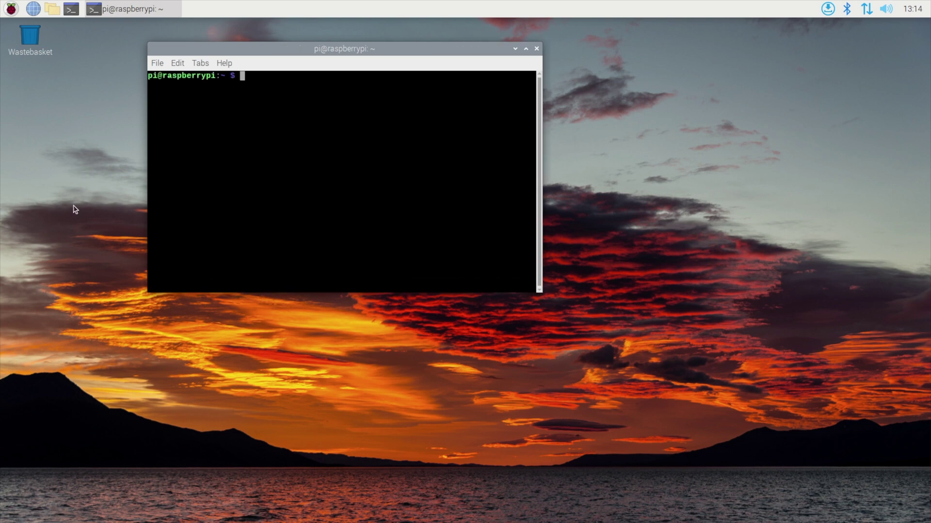
pyautogui.hotkey('ctrl', '+')
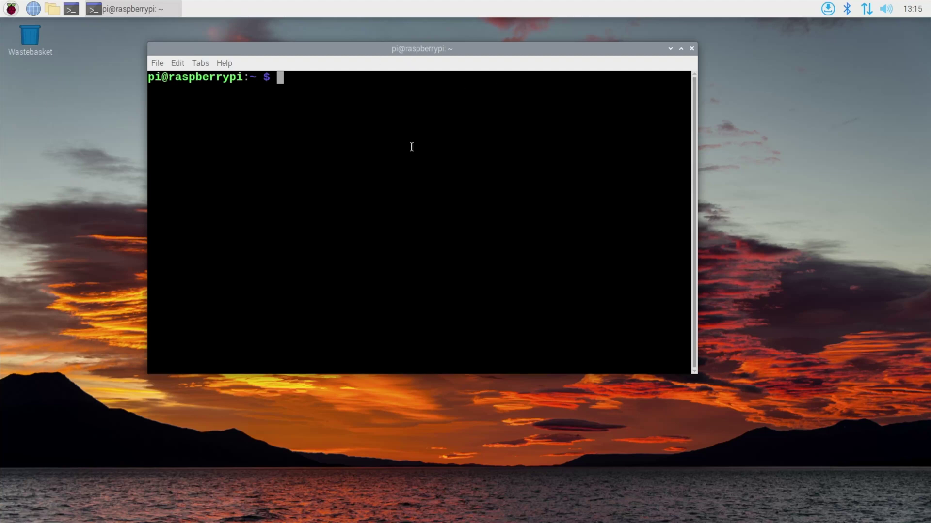
pyautogui.write('sudo apt update')
pyautogui.press('Return')
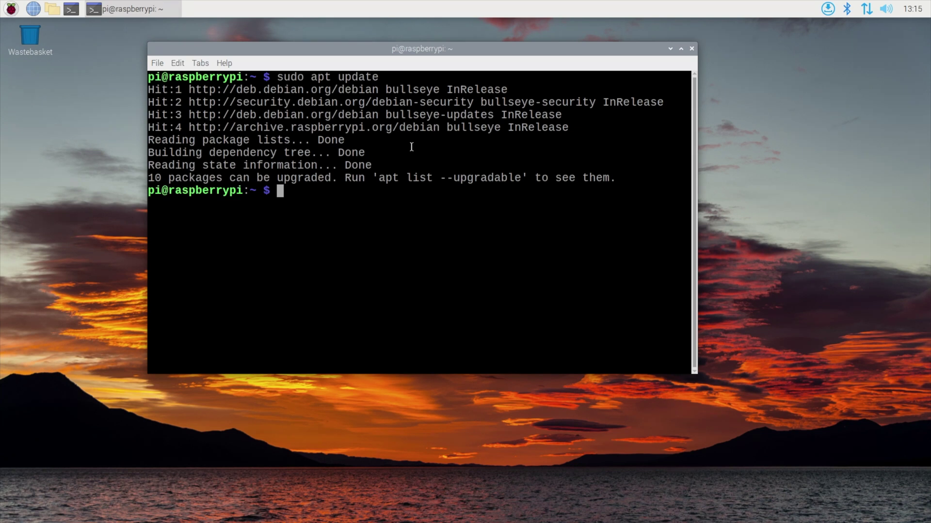
# Install the 10 pending upgrades with sudo apt full-upgrade, then reboot with sudo reboot
pyautogui.write('sudo apt ')
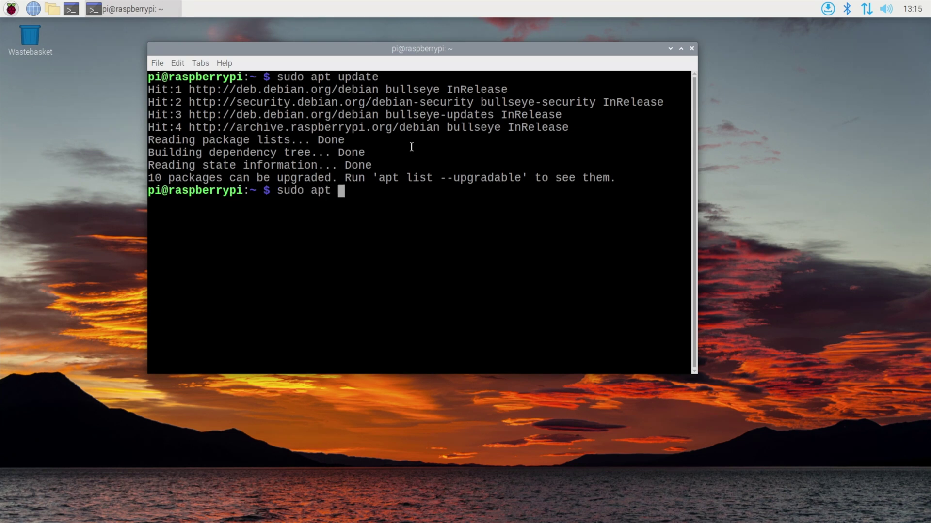
pyautogui.write('full-upgrade')
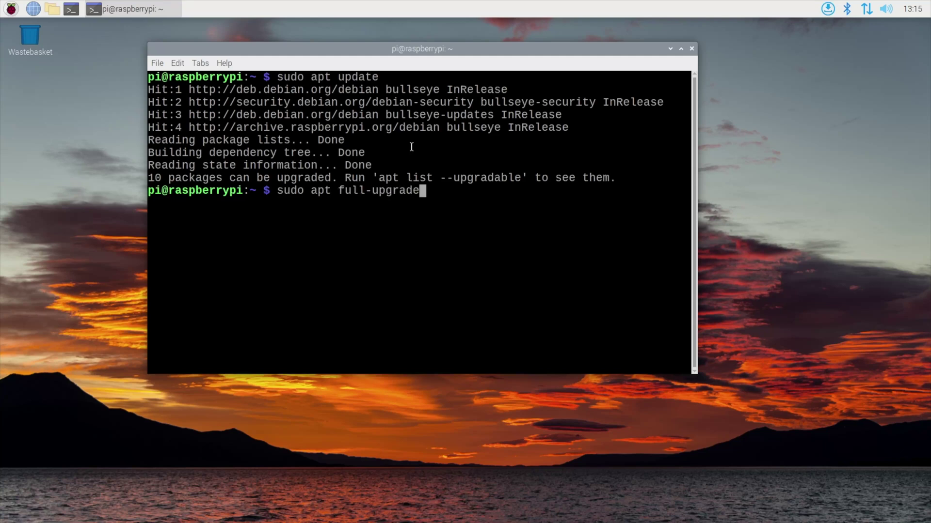
pyautogui.press('Return')
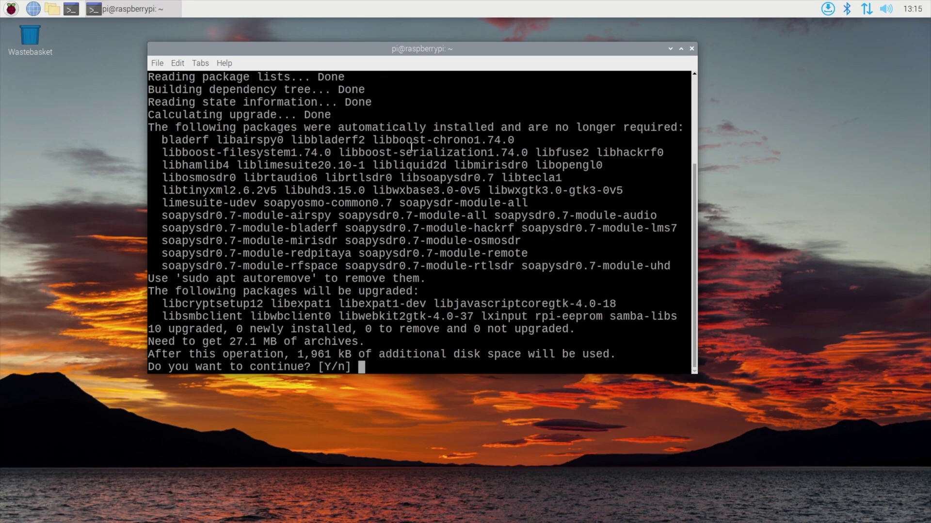
pyautogui.write('y')
pyautogui.press('Return')
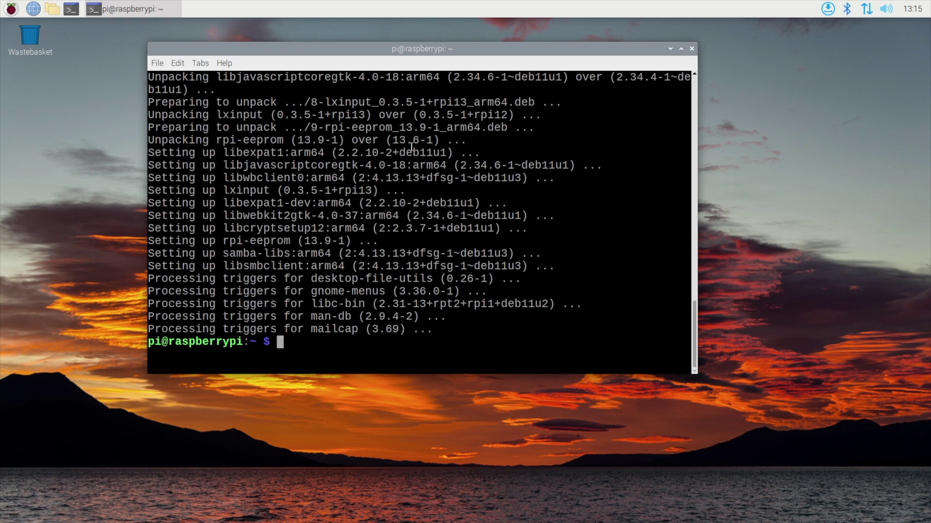
pyautogui.write('sudo reboot')
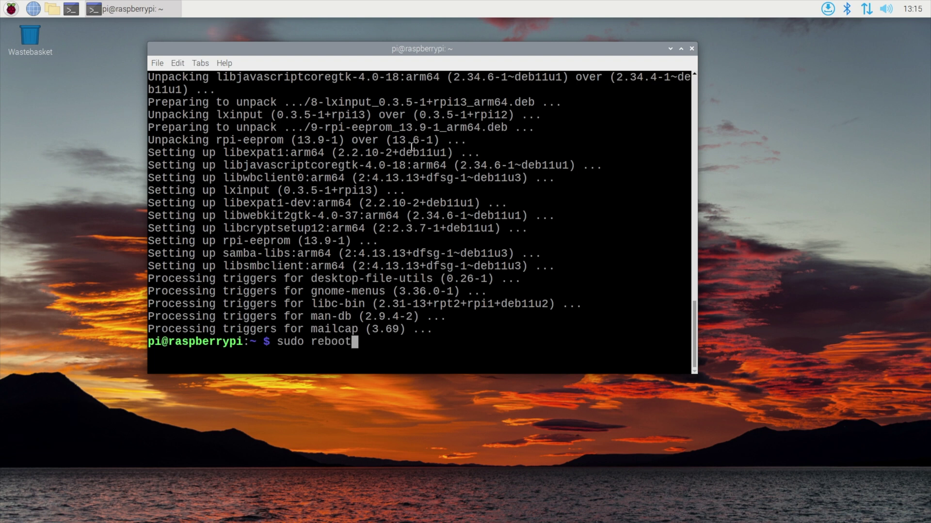
pyautogui.press('Return')
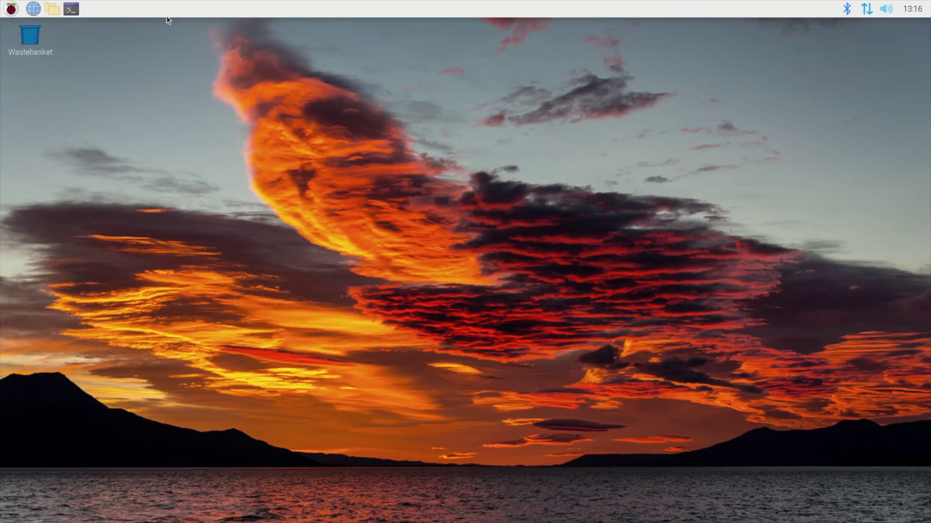
# Review /boot/config.txt in nano, including over_voltage=4, arm_freq=1850 and gpu_freq=650, then exit
pyautogui.click(77, 13)
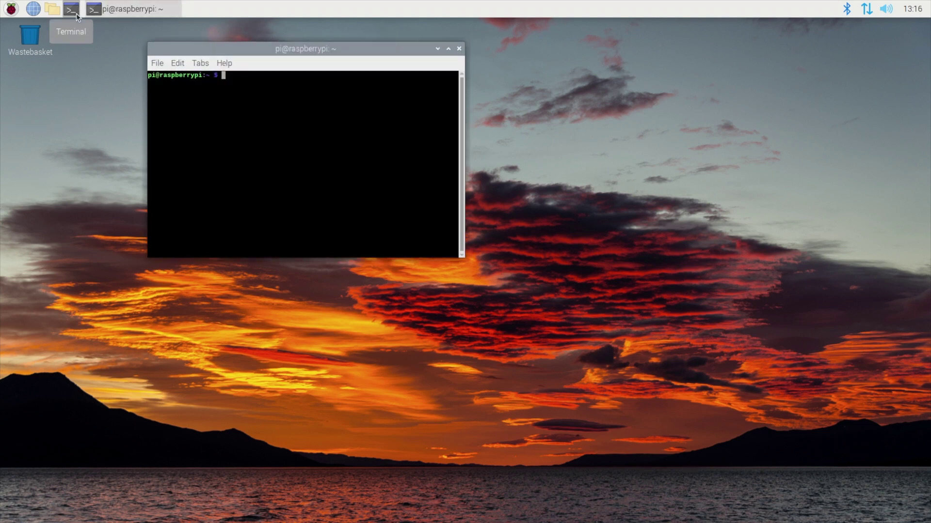
pyautogui.hotkey('ctrl', '+')
pyautogui.hotkey('ctrl', '+')
pyautogui.hotkey('ctrl', '+')
pyautogui.hotkey('ctrl', '+')
pyautogui.hotkey('ctrl', '+')
pyautogui.hotkey('ctrl', '+')
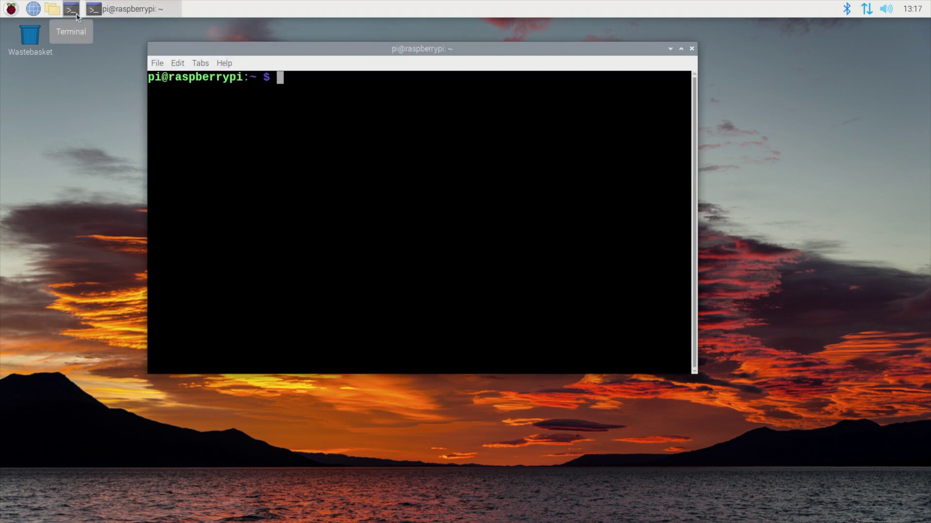
pyautogui.write('sudo nan')
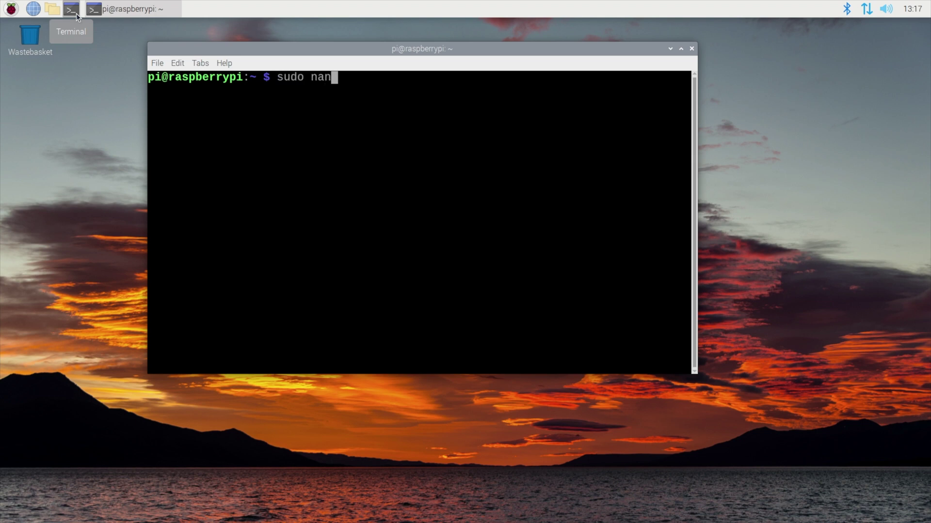
pyautogui.write('o /boot/')
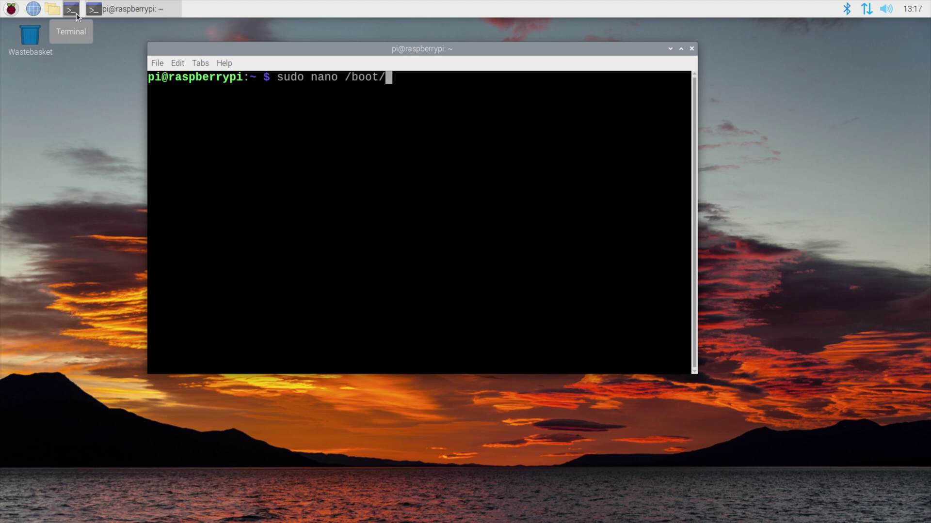
pyautogui.write('config.txt')
pyautogui.press('Return')
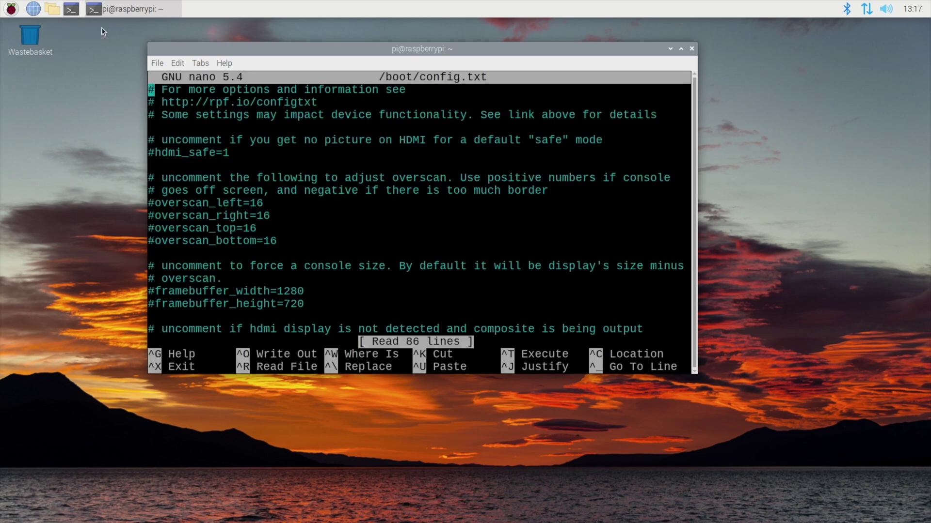
pyautogui.press('Down')
pyautogui.press('Down')
pyautogui.press('Down')
pyautogui.press('Down')
pyautogui.press('Down')
pyautogui.press('Down')
pyautogui.press('Down')
pyautogui.press('Down')
pyautogui.press('Down')
pyautogui.press('Down')
pyautogui.press('Down')
pyautogui.press('Down')
pyautogui.press('Down')
pyautogui.press('Down')
pyautogui.press('Down')
pyautogui.press('Down')
pyautogui.press('Down')
pyautogui.press('Down')
pyautogui.press('Down')
pyautogui.press('Down')
pyautogui.press('Down')
pyautogui.press('Down')
pyautogui.press('Down')
pyautogui.press('Down')
pyautogui.press('Down')
pyautogui.press('Down')
pyautogui.press('Down')
pyautogui.press('Down')
pyautogui.press('Down')
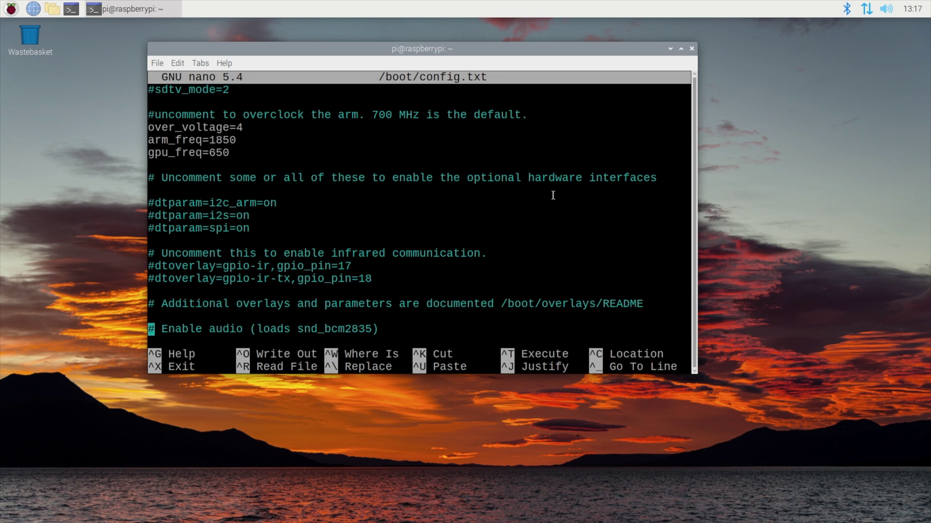
pyautogui.press('End')
pyautogui.hotkey('ctrl', 'x')
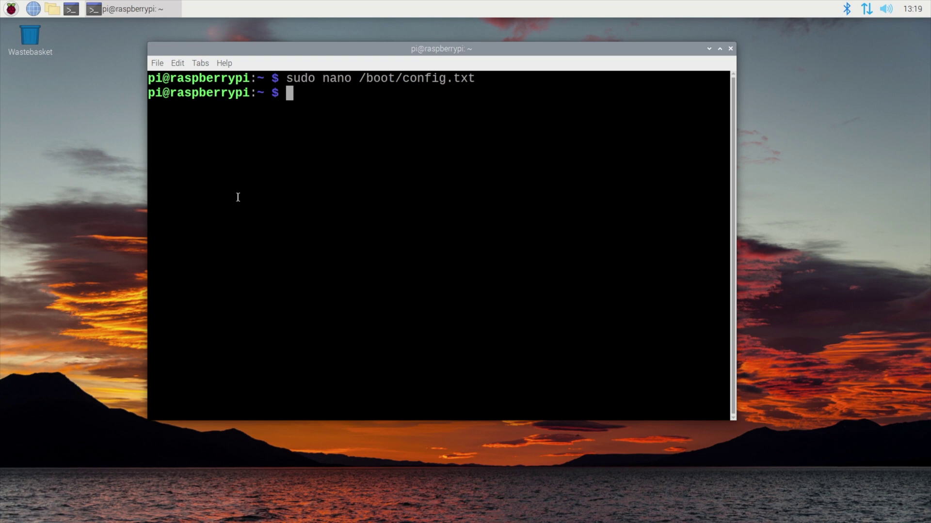
# Install CubicSDR with sudo apt install cubicsdr, correcting the typo in 'install'
pyautogui.write('sudo apt')
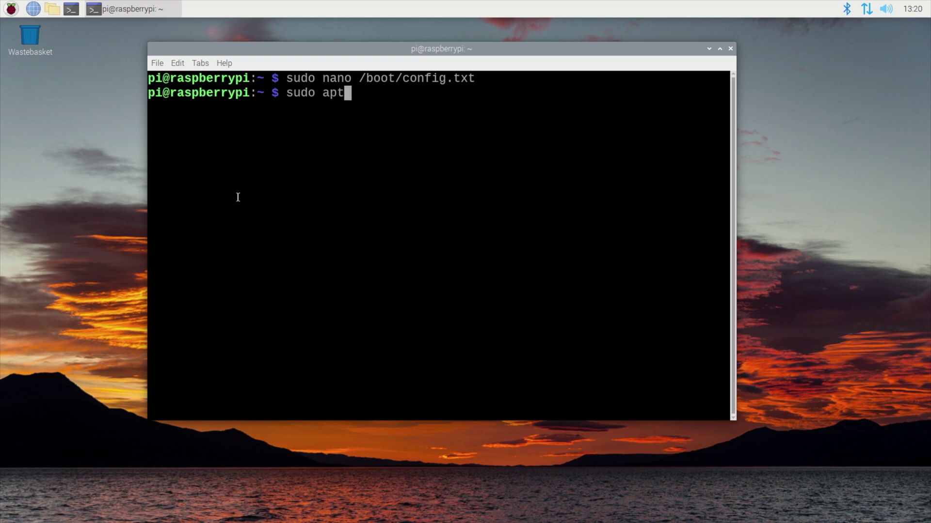
pyautogui.write(' instal')
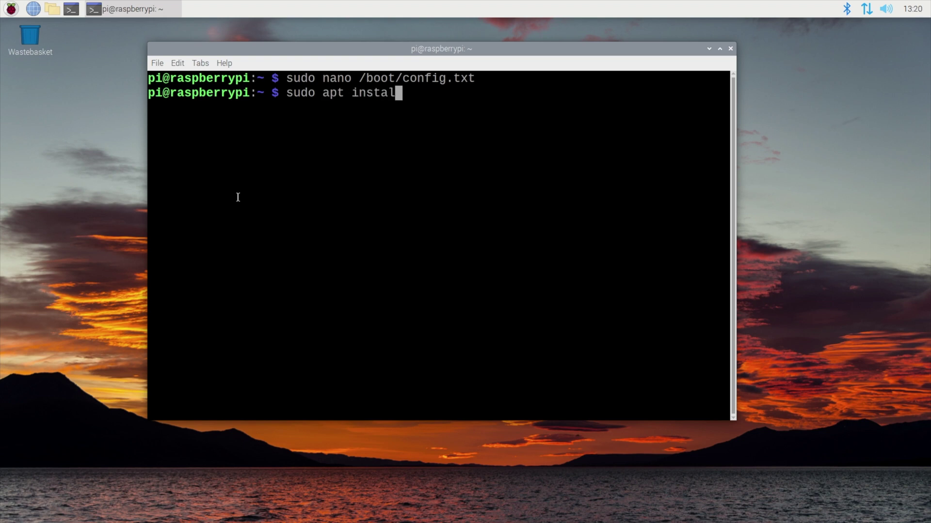
pyautogui.press('BackSpace')
pyautogui.write('l cubics')
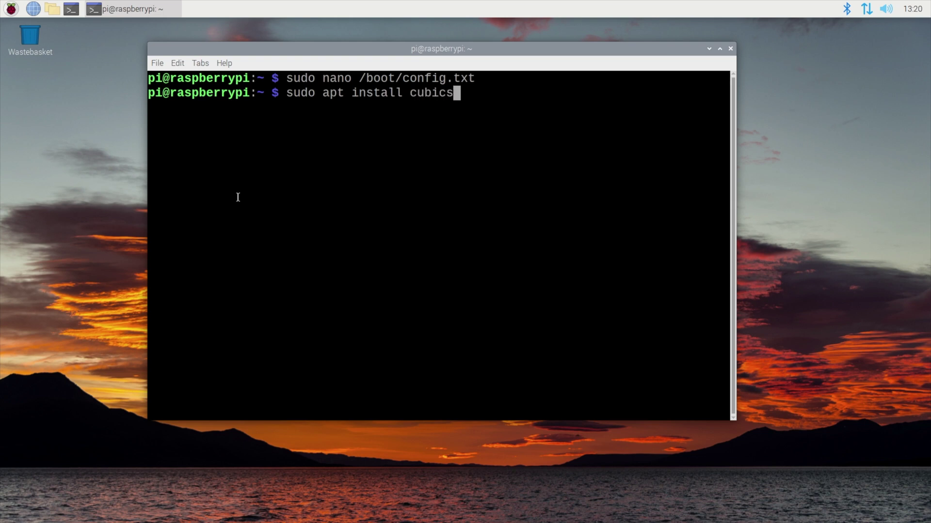
pyautogui.write('dr')
pyautogui.press('Return')
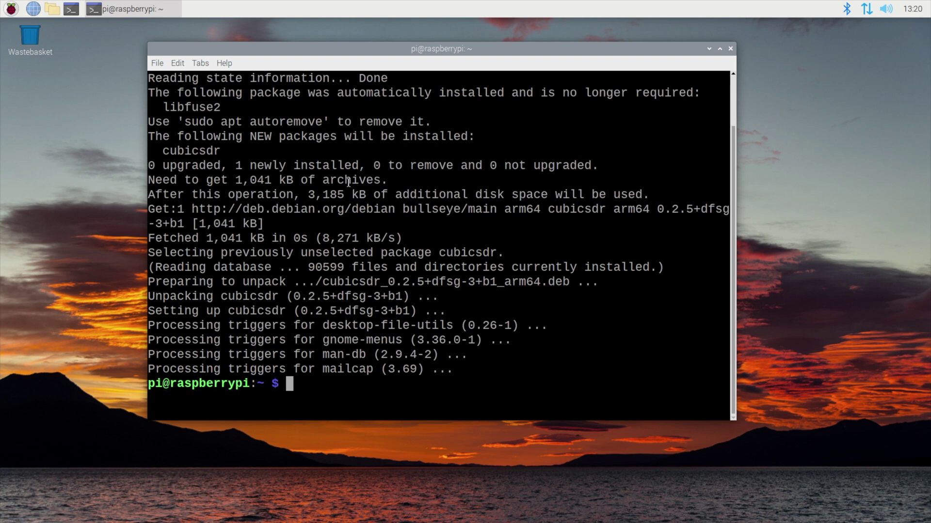
# Clear the terminal output and restart the Pi with sudo reboot
pyautogui.write('clear')
pyautogui.press('Return')
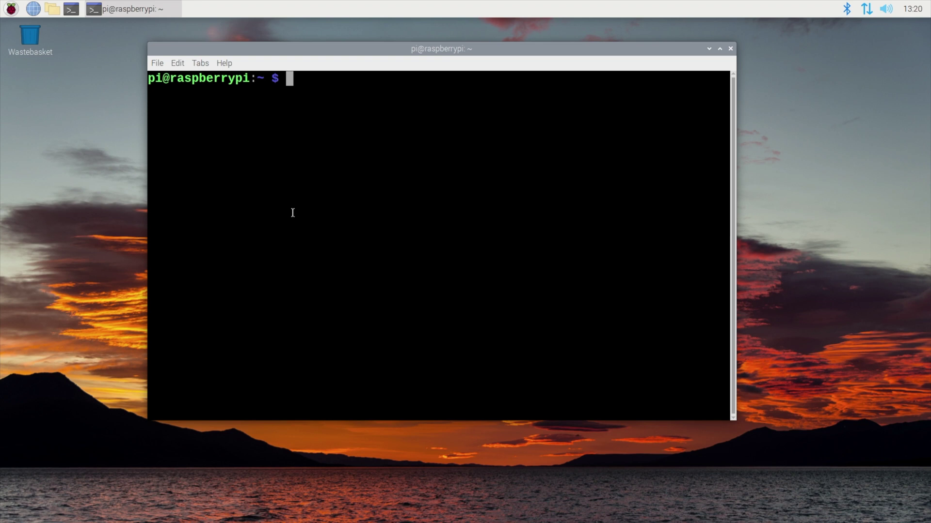
pyautogui.write('sudo reboot')
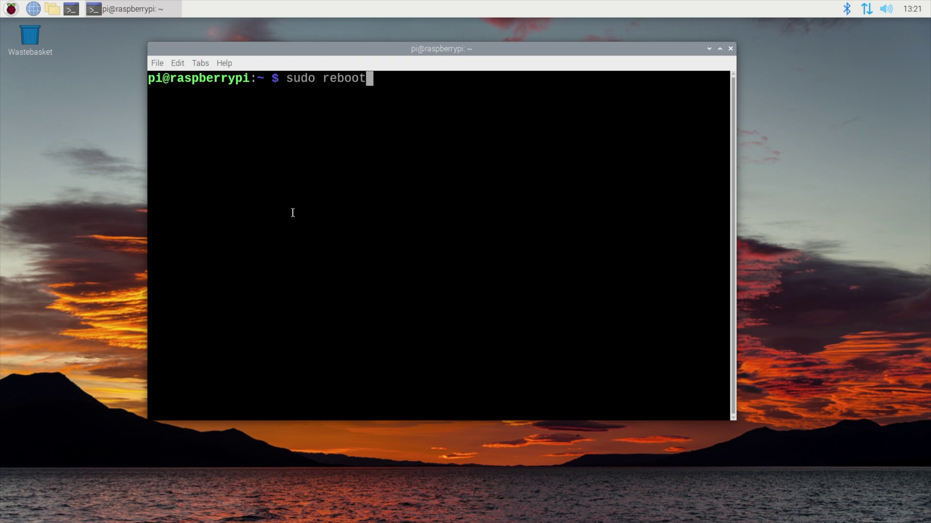
pyautogui.press('Return')
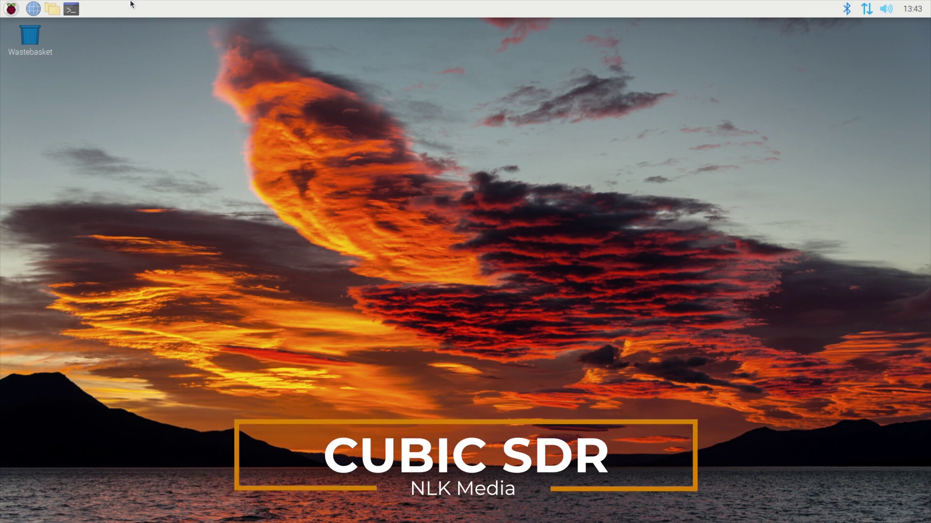
# Launch CubicSDR from Menu > Other and start streaming from the Generic RTL2832U device
pyautogui.click(12, 9)
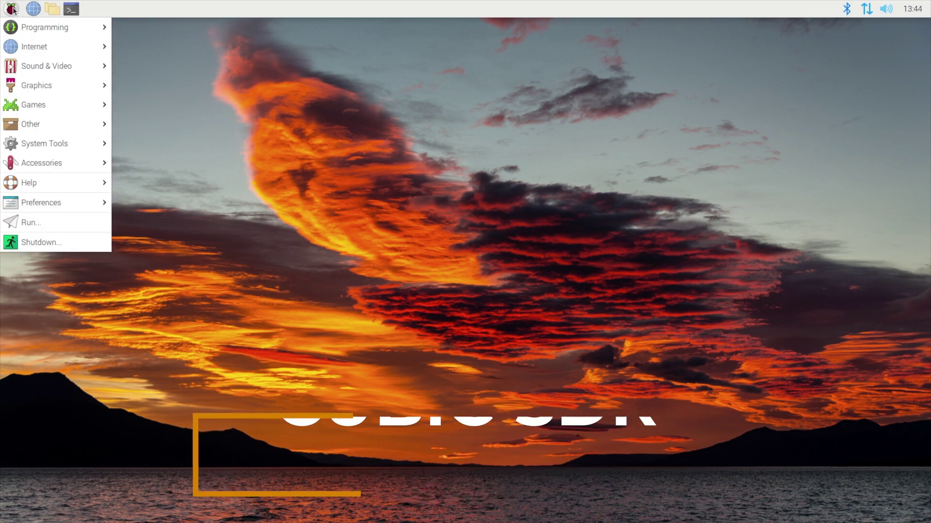
pyautogui.moveTo(29, 92)
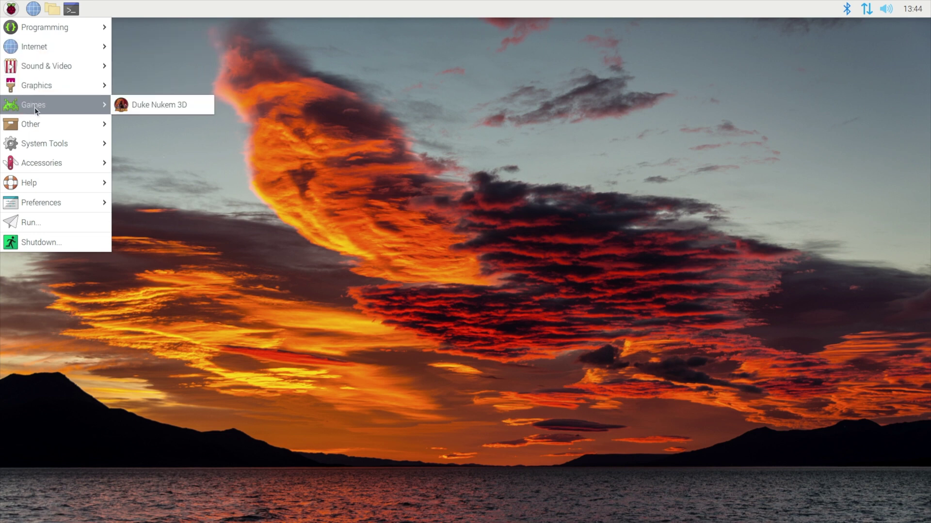
pyautogui.moveTo(43, 123)
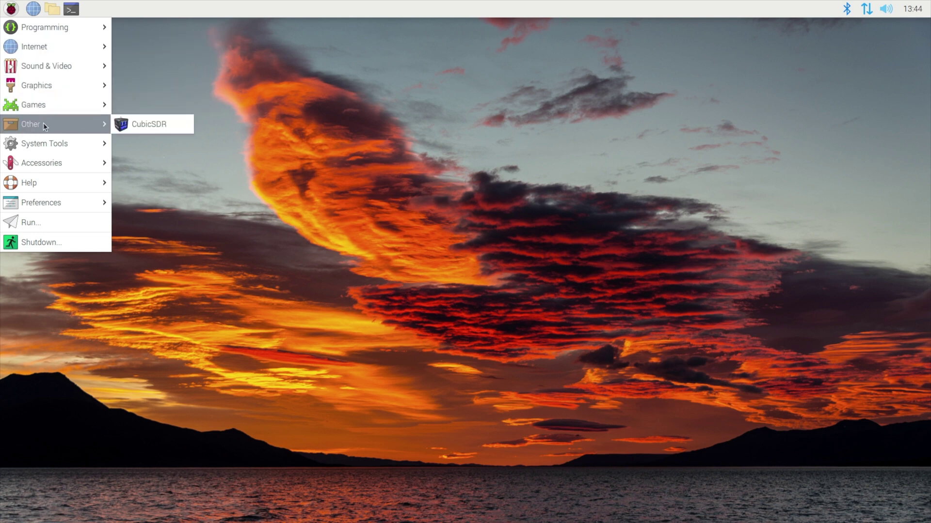
pyautogui.click(146, 124)
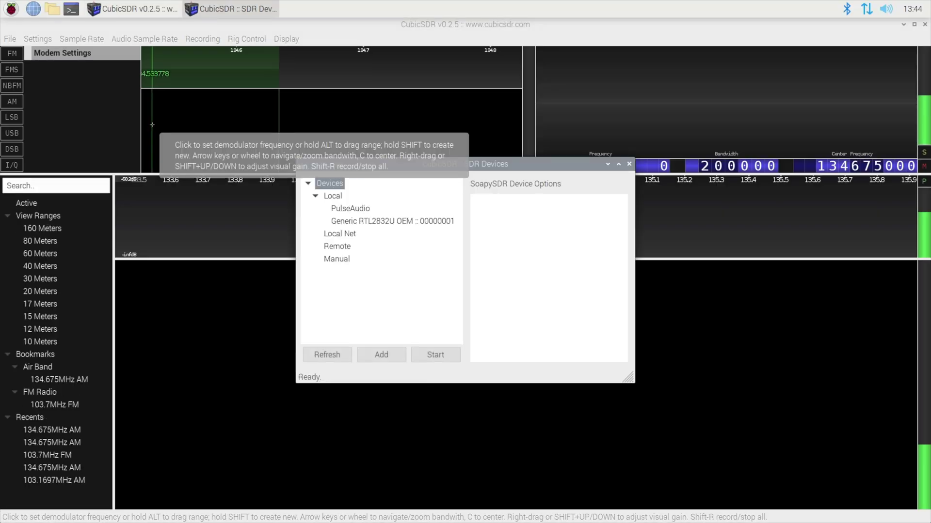
pyautogui.click(378, 221)
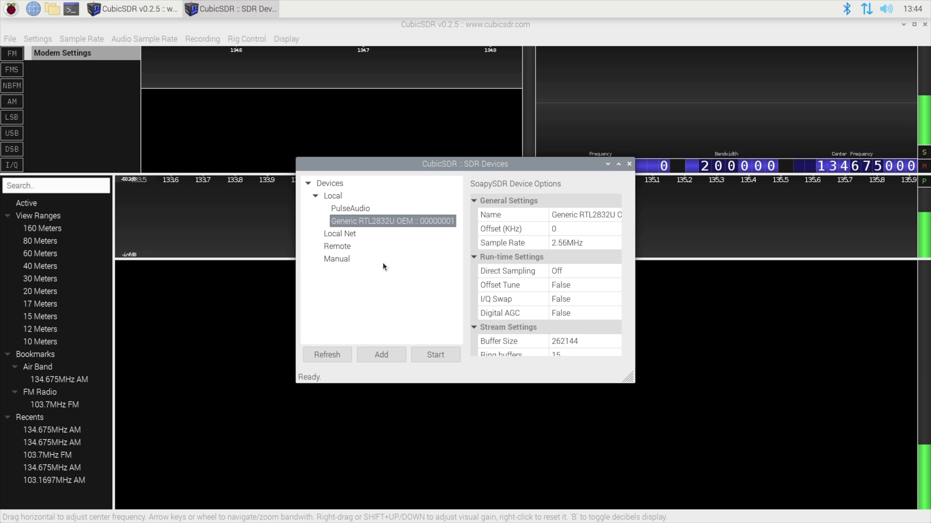
pyautogui.click(447, 358)
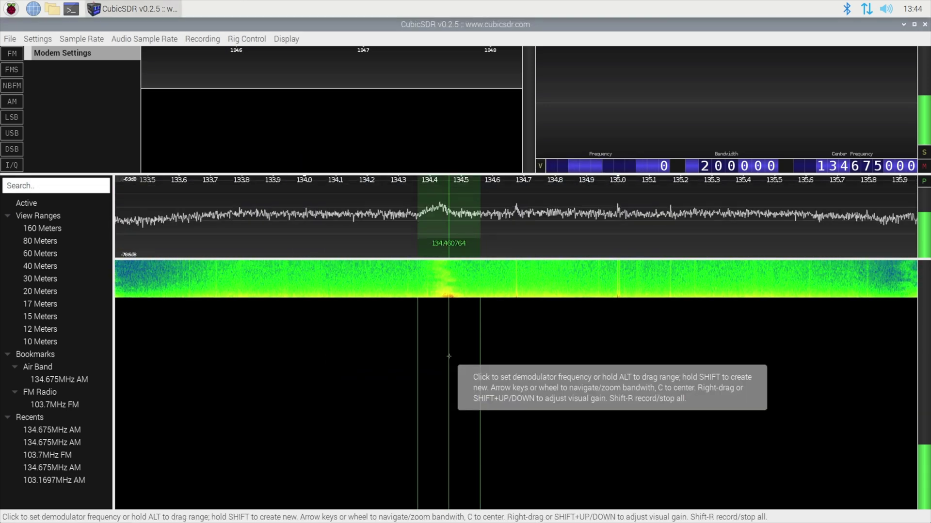
# Place the demodulator near 134.6 MHz, mute it, and cap waterfall speed at 67 lines/s
pyautogui.click(495, 343)
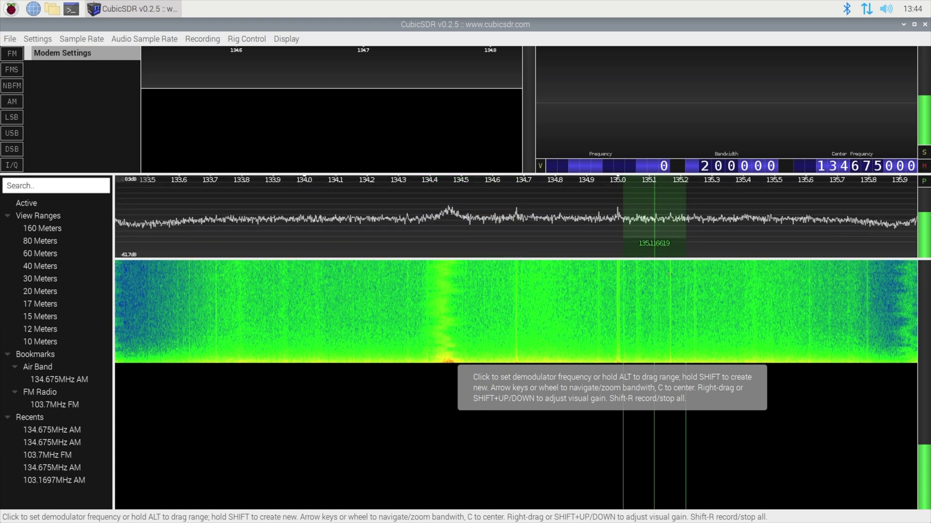
pyautogui.click(924, 167)
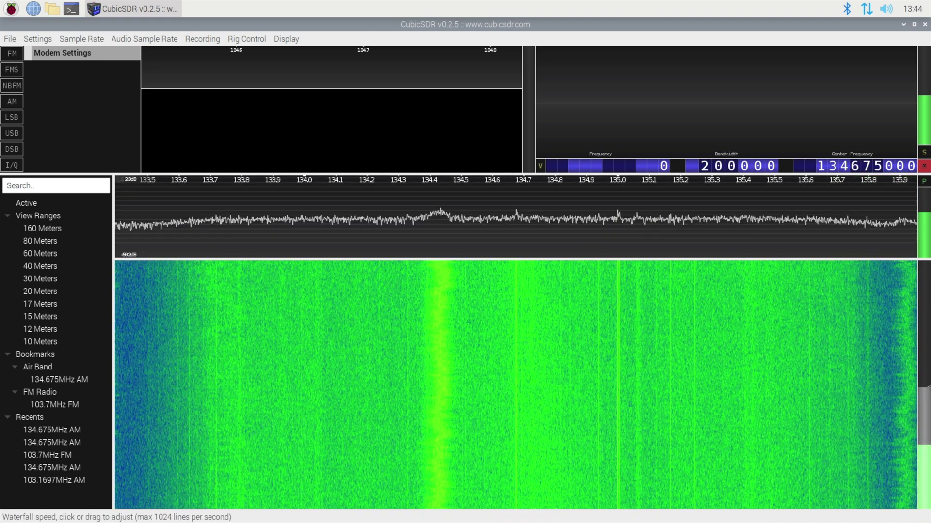
pyautogui.scroll(-3, 927, 387)
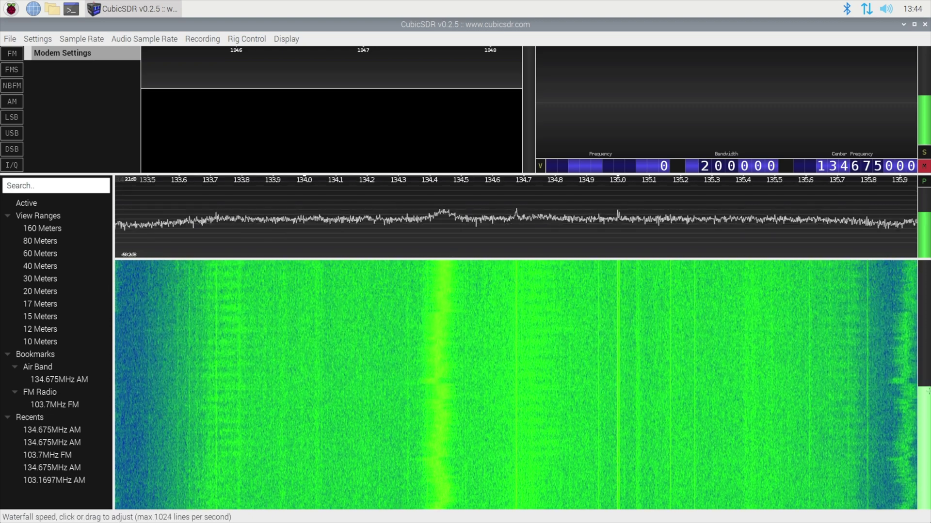
pyautogui.click(925, 446)
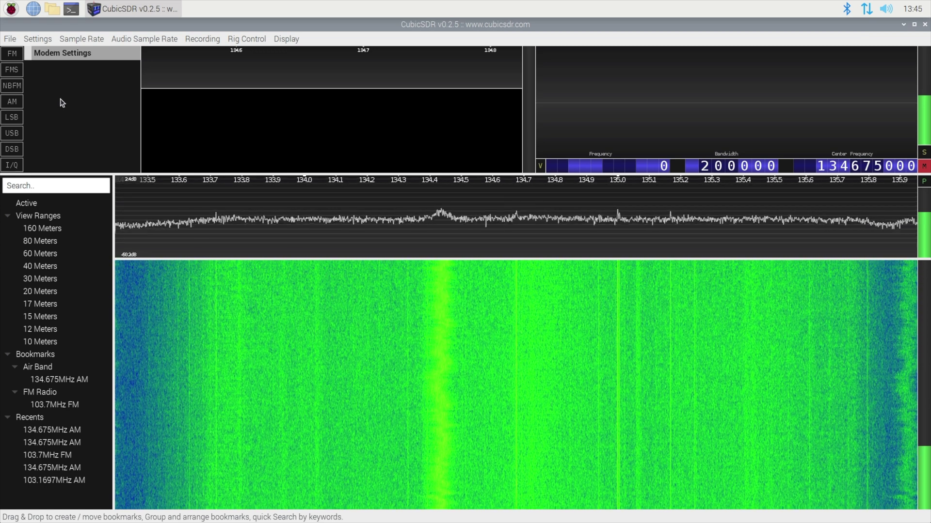
# Select the FM demodulator mode button at the top left
pyautogui.click(11, 55)
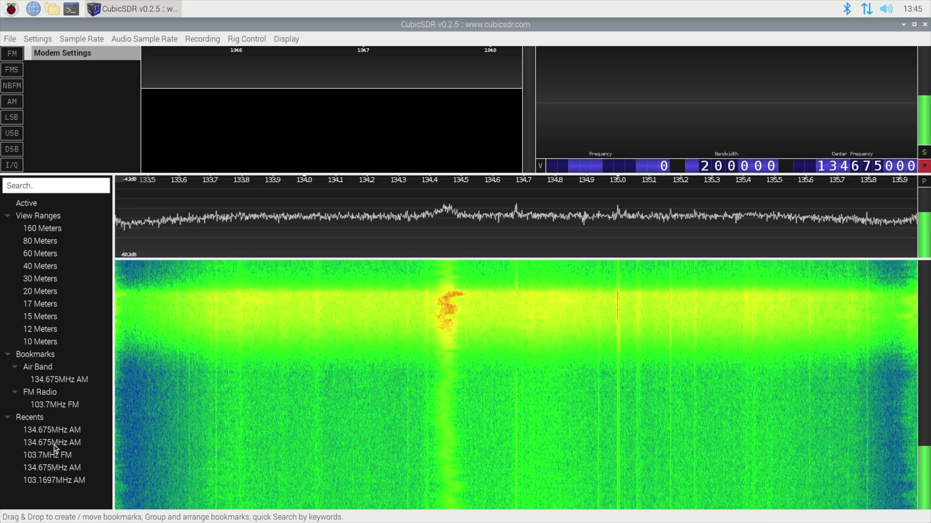
# Activate the 134.675MHz AM Air Band bookmark, then view the 103.7MHz FM bookmark details
pyautogui.click(48, 378)
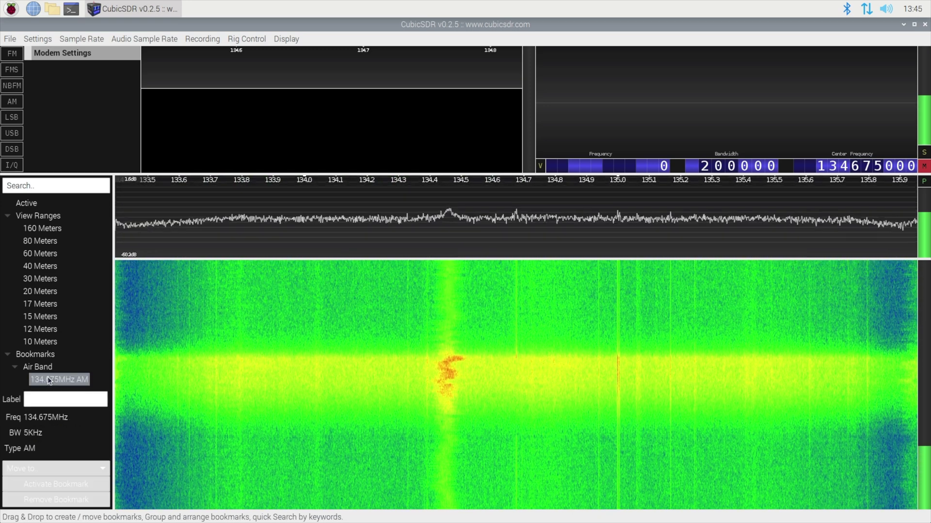
pyautogui.doubleClick(49, 380)
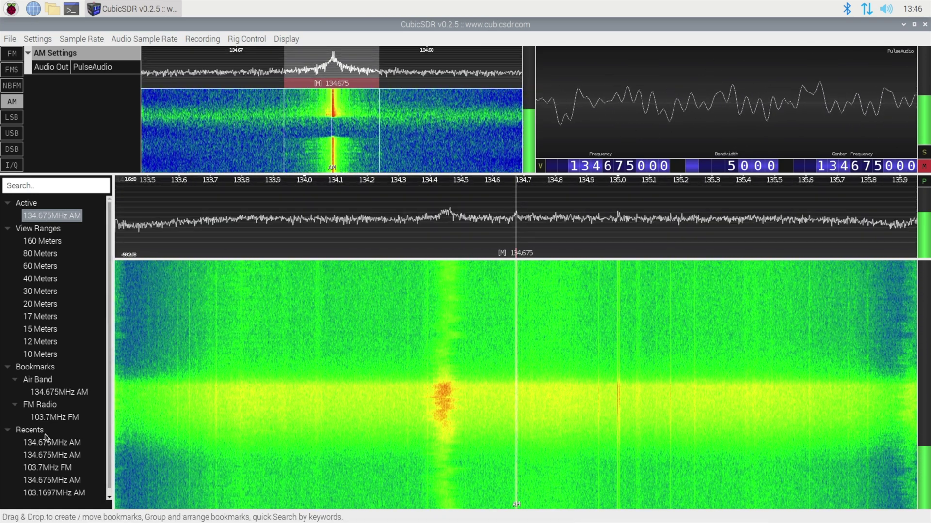
pyautogui.click(43, 419)
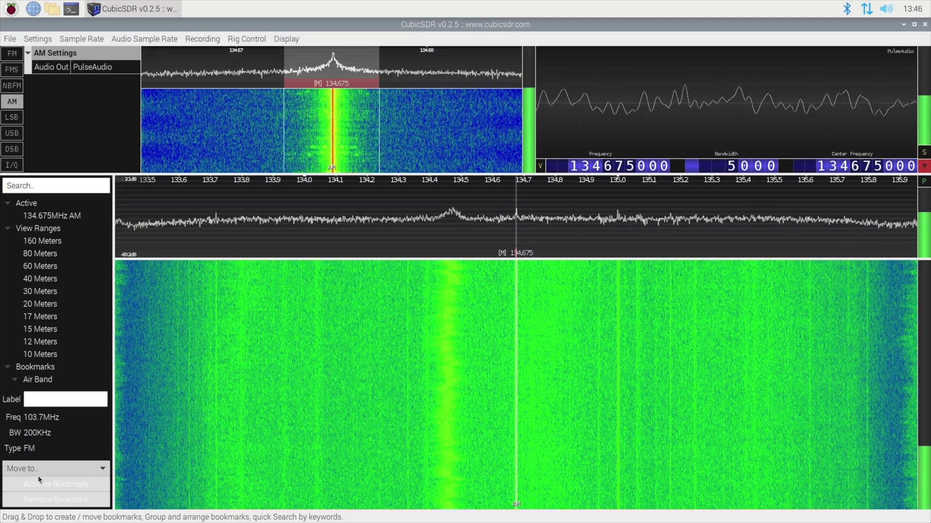
# Activate the 103.7MHz FM bookmark and dismiss the frequency entry without changing it
pyautogui.click(38, 478)
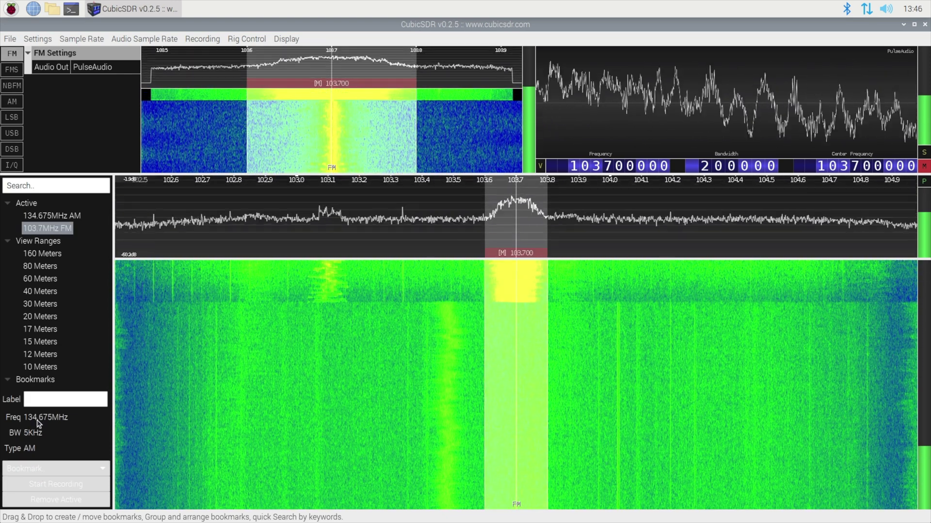
pyautogui.doubleClick(37, 420)
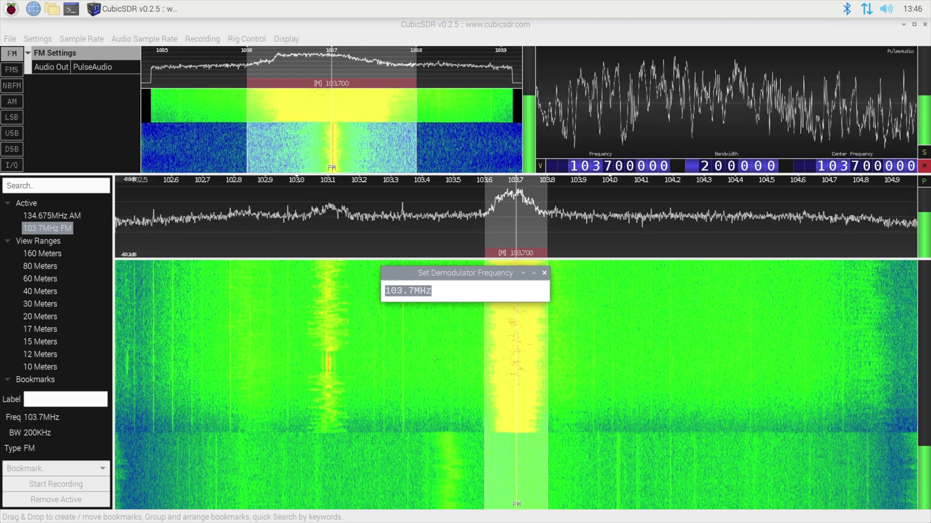
pyautogui.press('Return')
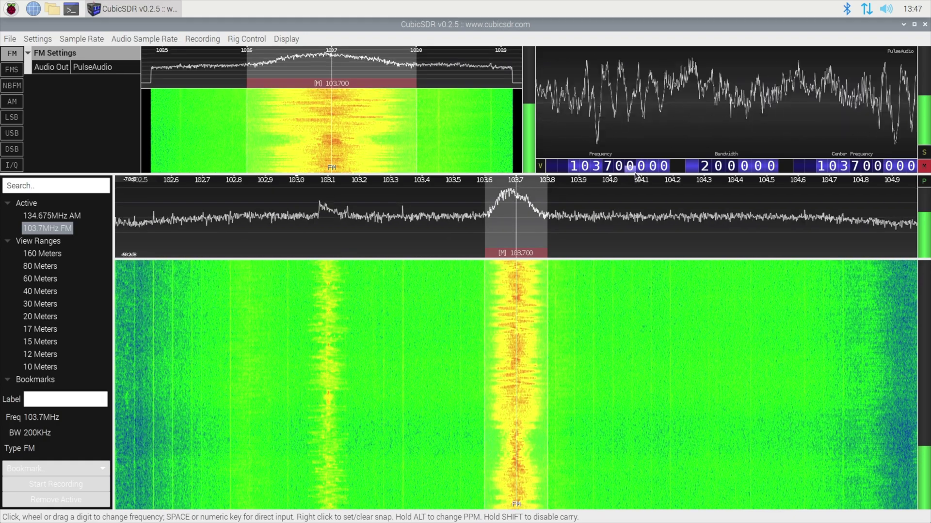
# Switch the 103.7 MHz station's demodulator to FMS stereo mode
pyautogui.click(16, 71)
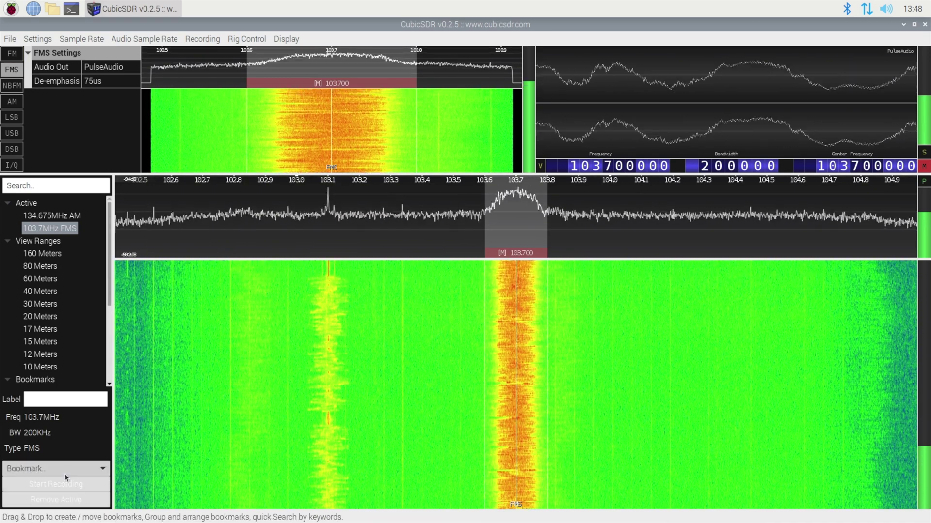
# Bookmark 103.7 MHz FMS in the Air Band group and select the 134.675 MHz AM demodulator
pyautogui.click(62, 469)
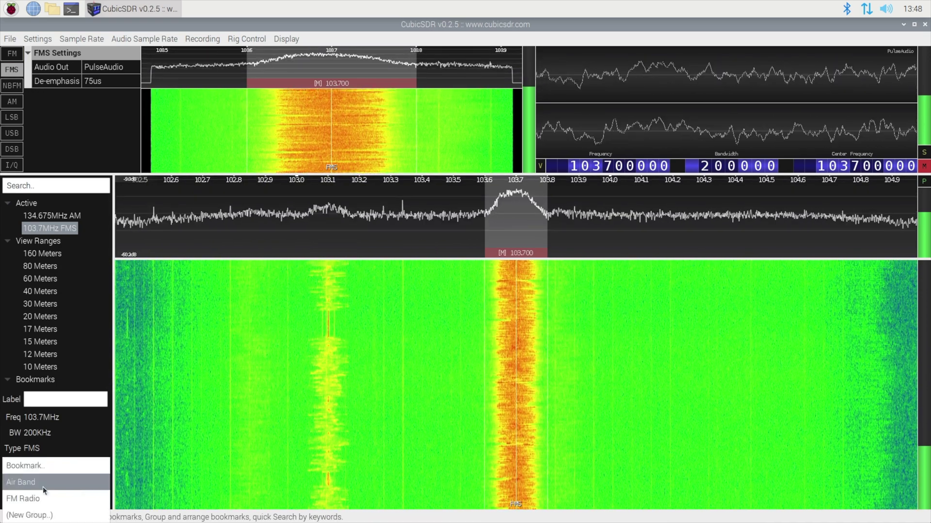
pyautogui.click(28, 484)
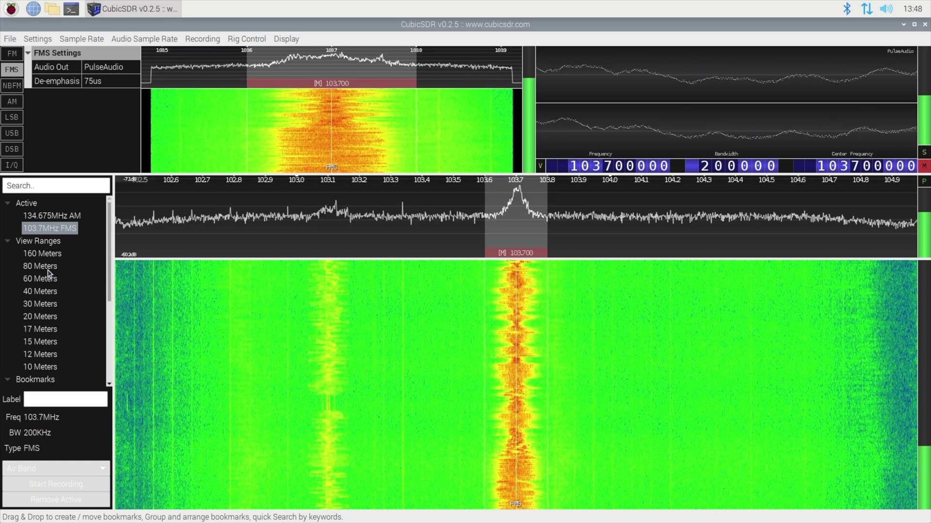
pyautogui.click(41, 217)
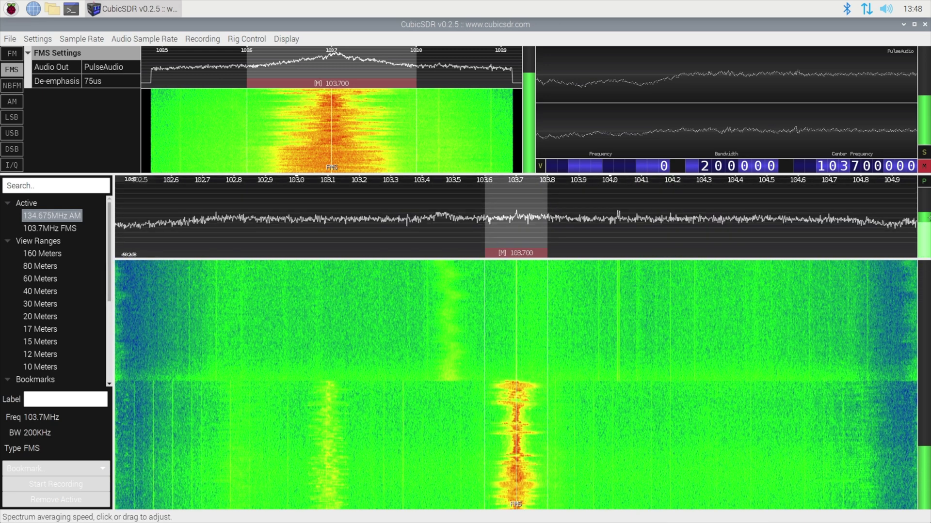
# Mute the 103.7 MHz FM audio and switch back to an unmuted 134.675 MHz AM demodulator
pyautogui.click(924, 166)
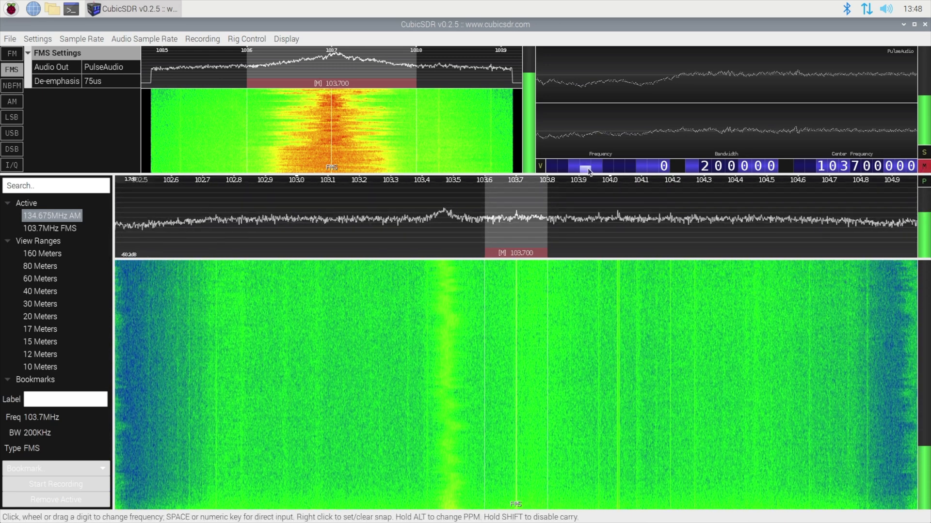
pyautogui.click(43, 217)
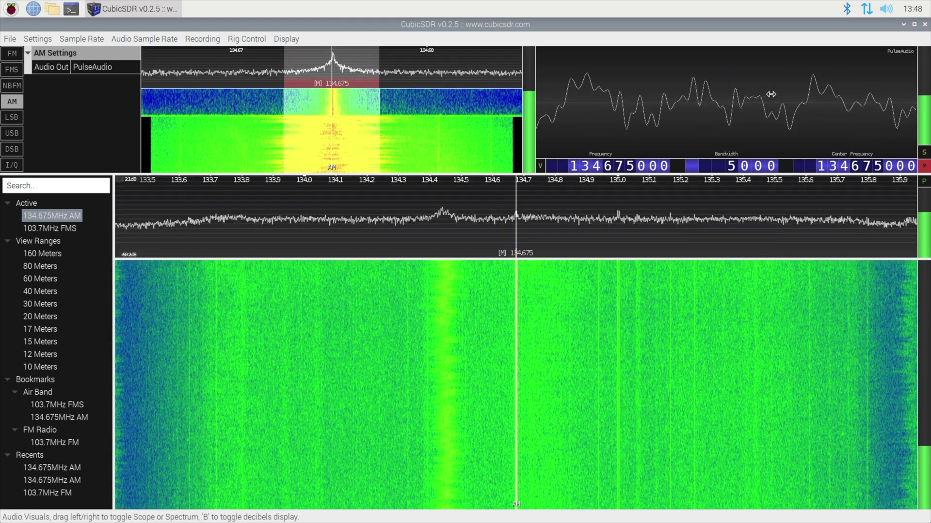
pyautogui.click(924, 167)
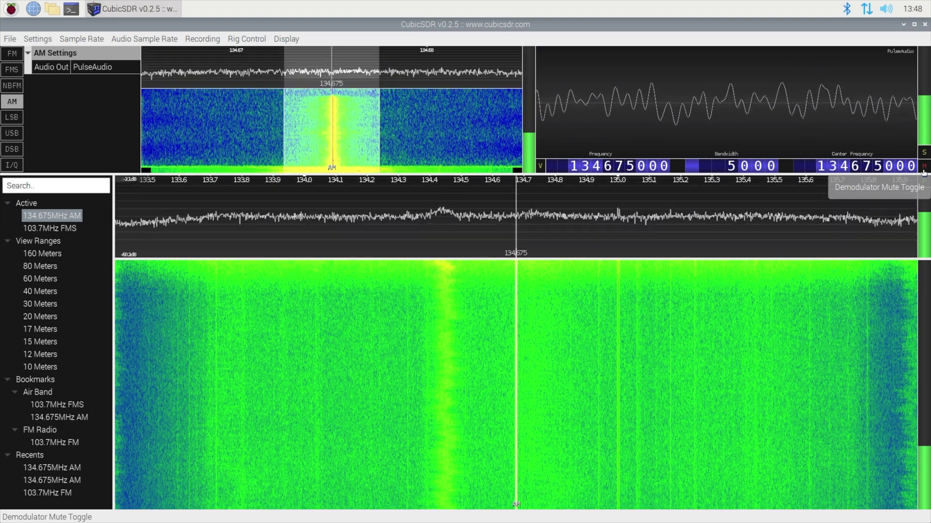
# Mute the 134.675 MHz AM airband demodulator
pyautogui.click(924, 171)
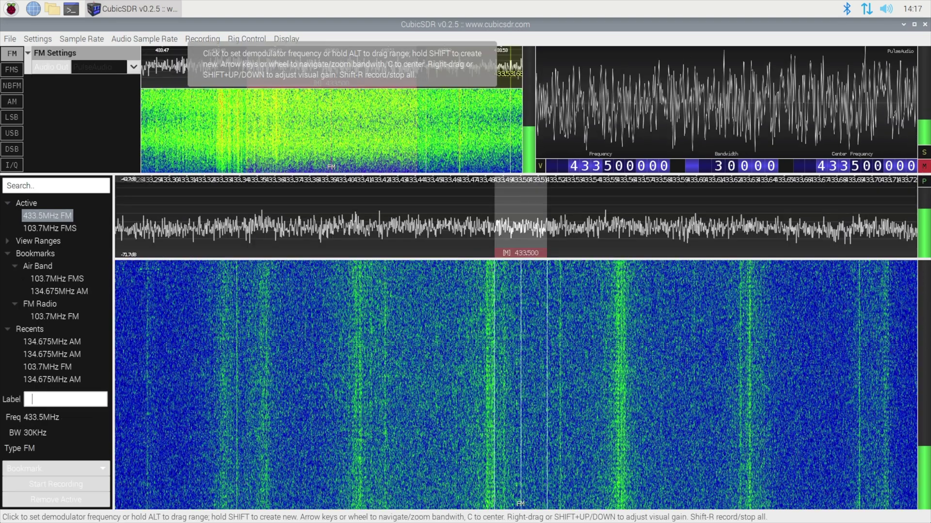